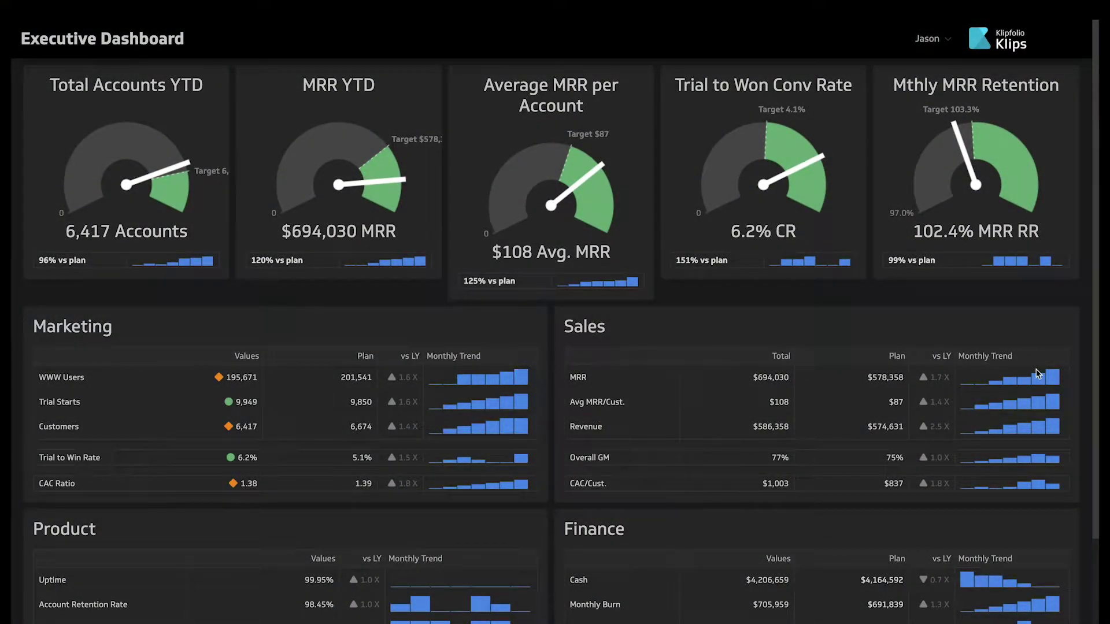
{"action": "scroll", "coordinate": [1093, 425], "scroll_direction": "down", "scroll_amount": 1}
{"action": "scroll", "coordinate": [1094, 477], "scroll_direction": "down", "scroll_amount": 3}
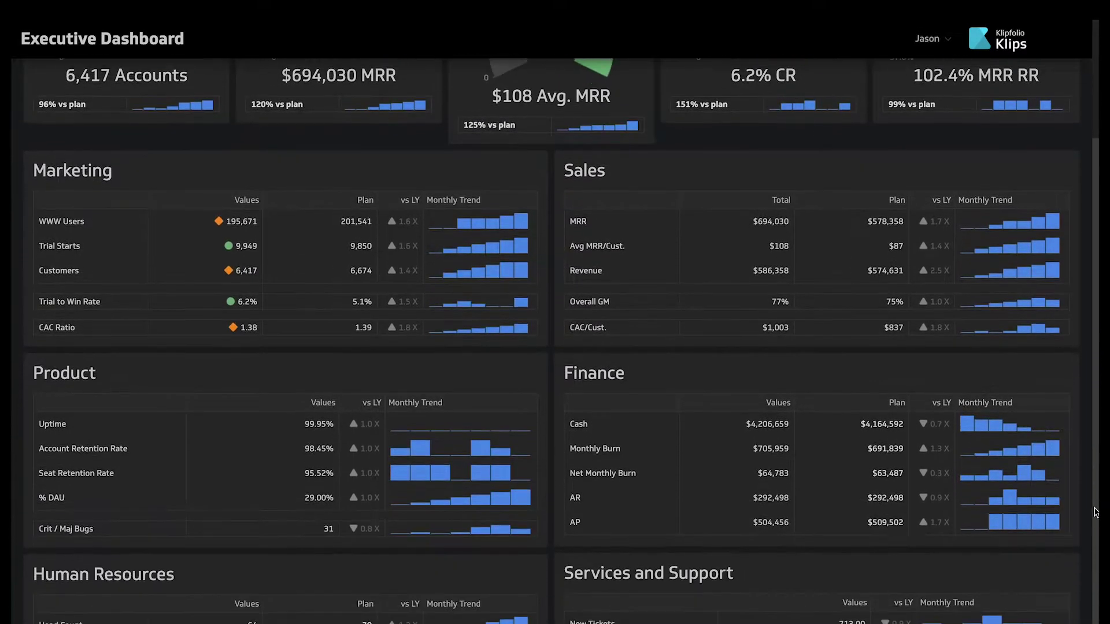
{"action": "scroll", "coordinate": [1094, 520], "scroll_direction": "down", "scroll_amount": 1}
{"action": "scroll", "coordinate": [1094, 541], "scroll_direction": "down", "scroll_amount": 1}
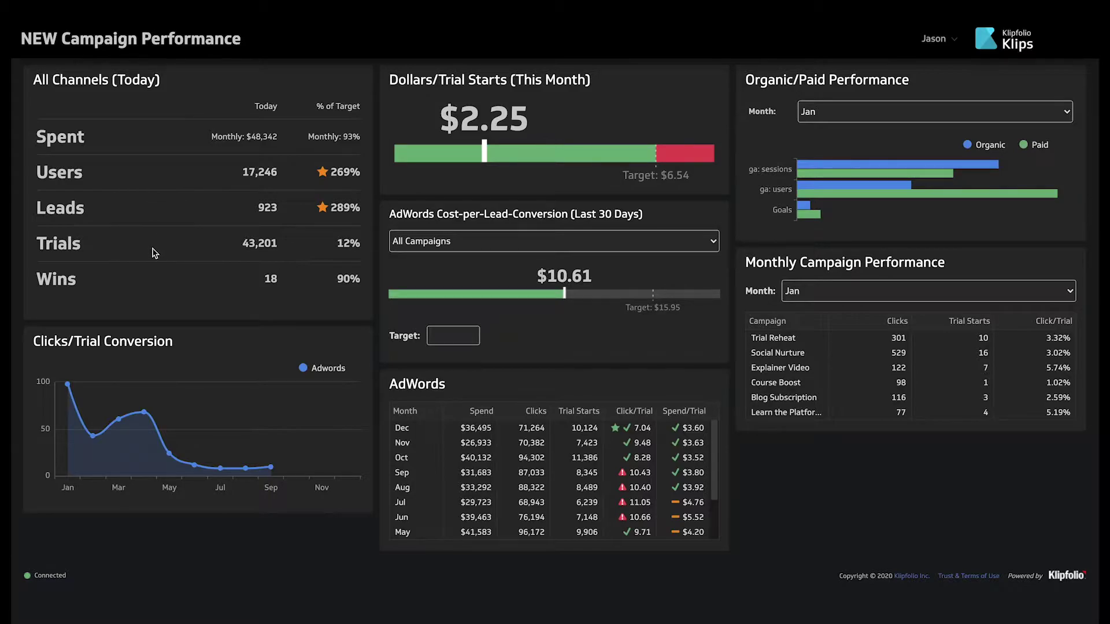
Toggle the Paid series off and on, then show March in Monthly Campaign Performance
{"action": "left_click", "coordinate": [1025, 146]}
{"action": "left_click", "coordinate": [1024, 146]}
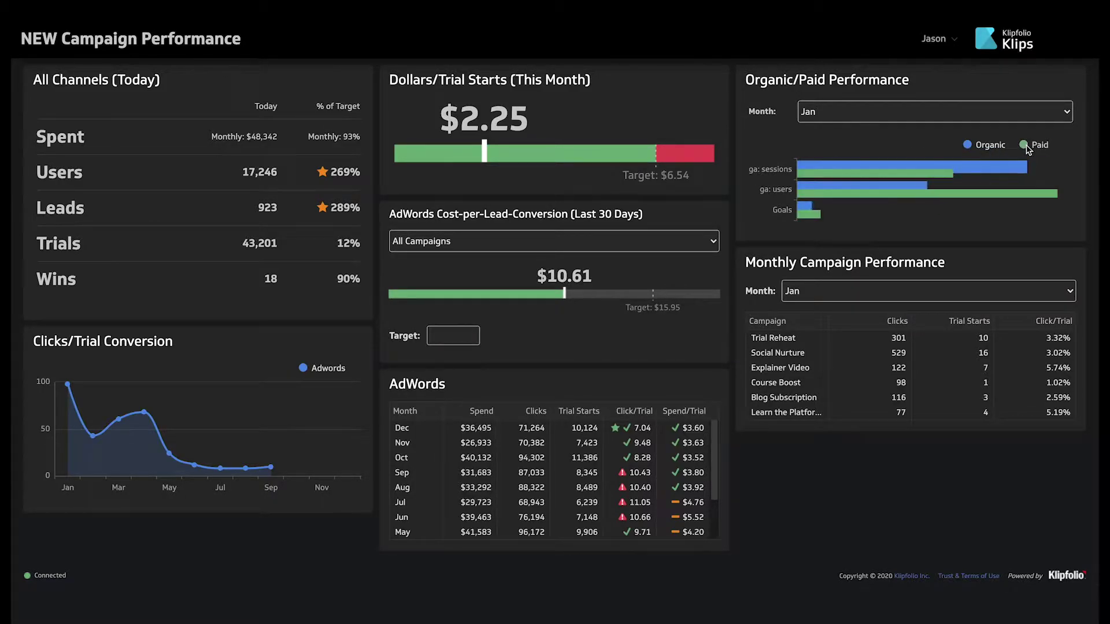
{"action": "left_click", "coordinate": [1008, 293]}
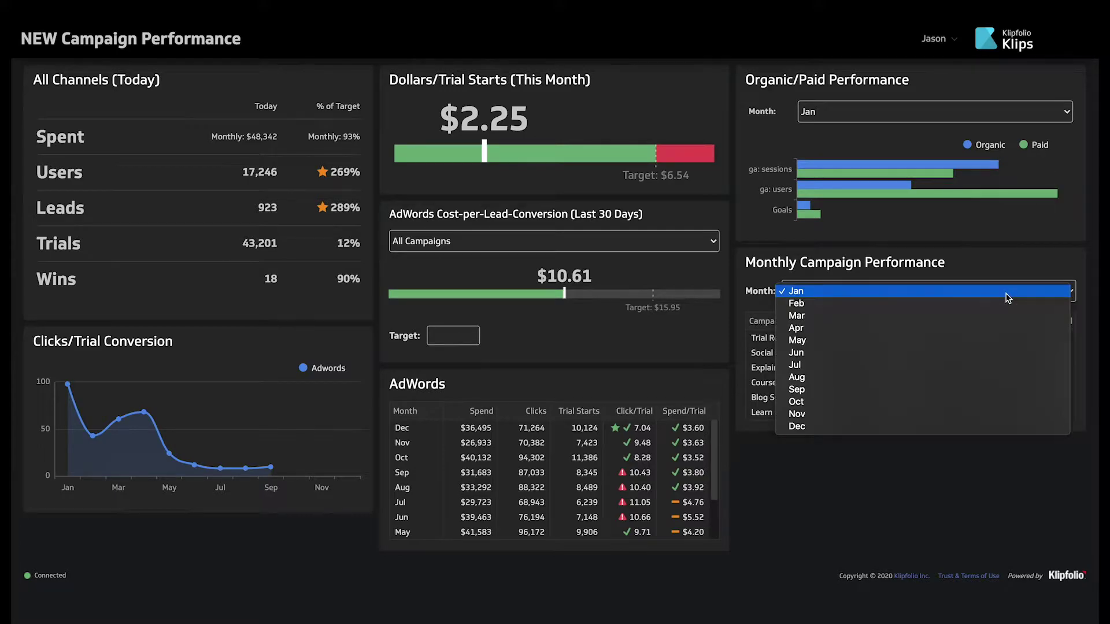
{"action": "left_click", "coordinate": [988, 316]}
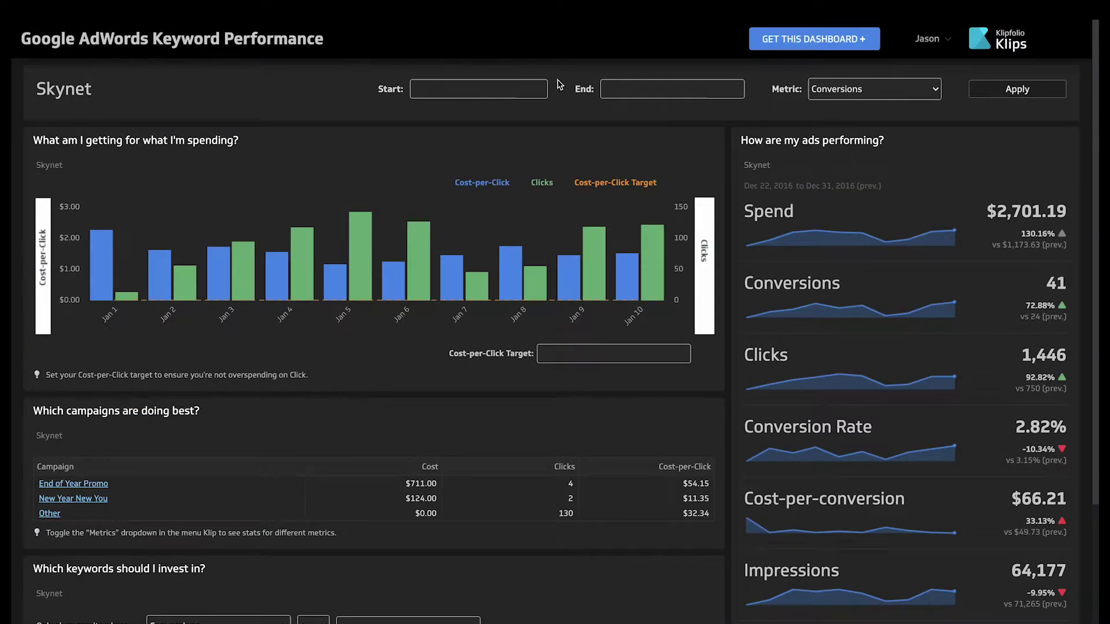
{"action": "scroll", "coordinate": [874, 227], "scroll_direction": "down", "scroll_amount": 3}
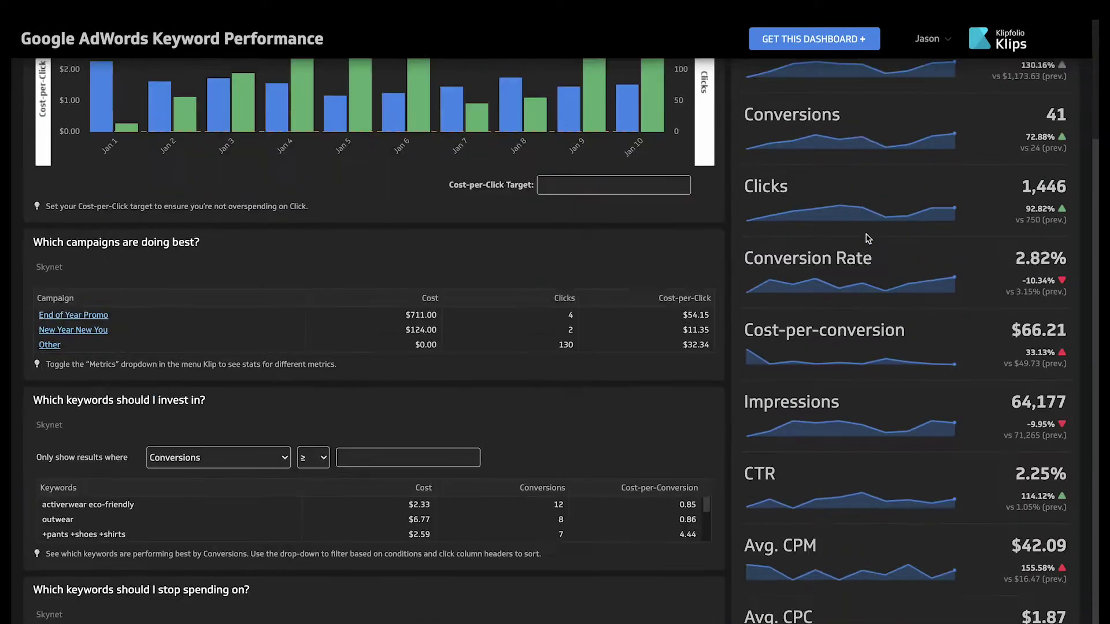
{"action": "scroll", "coordinate": [867, 238], "scroll_direction": "down", "scroll_amount": 1}
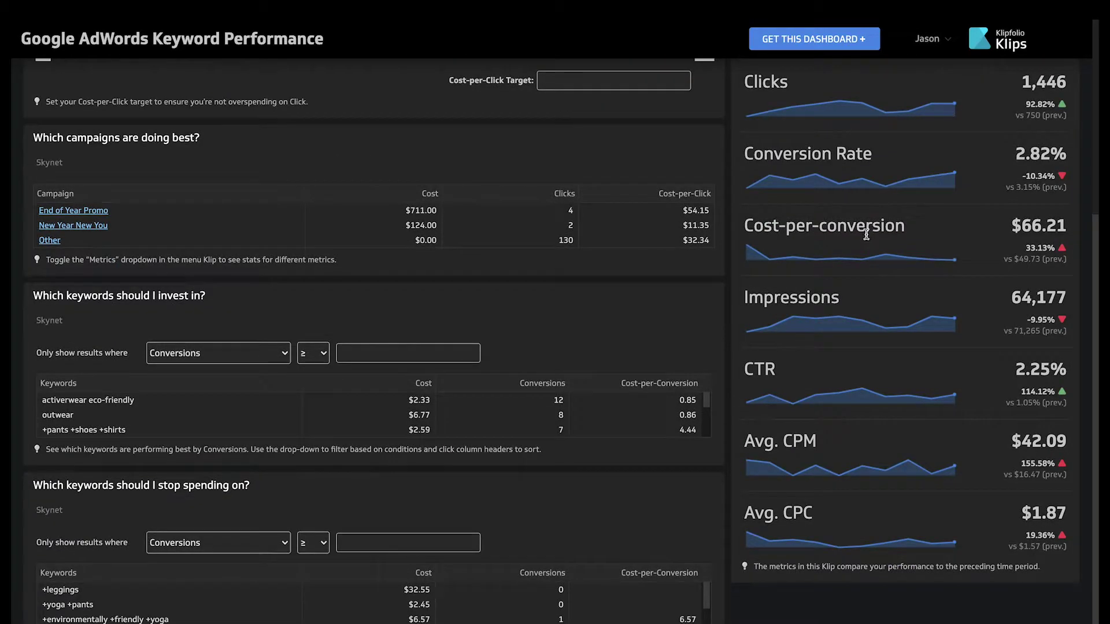
{"action": "scroll", "coordinate": [866, 234], "scroll_direction": "up", "scroll_amount": 2}
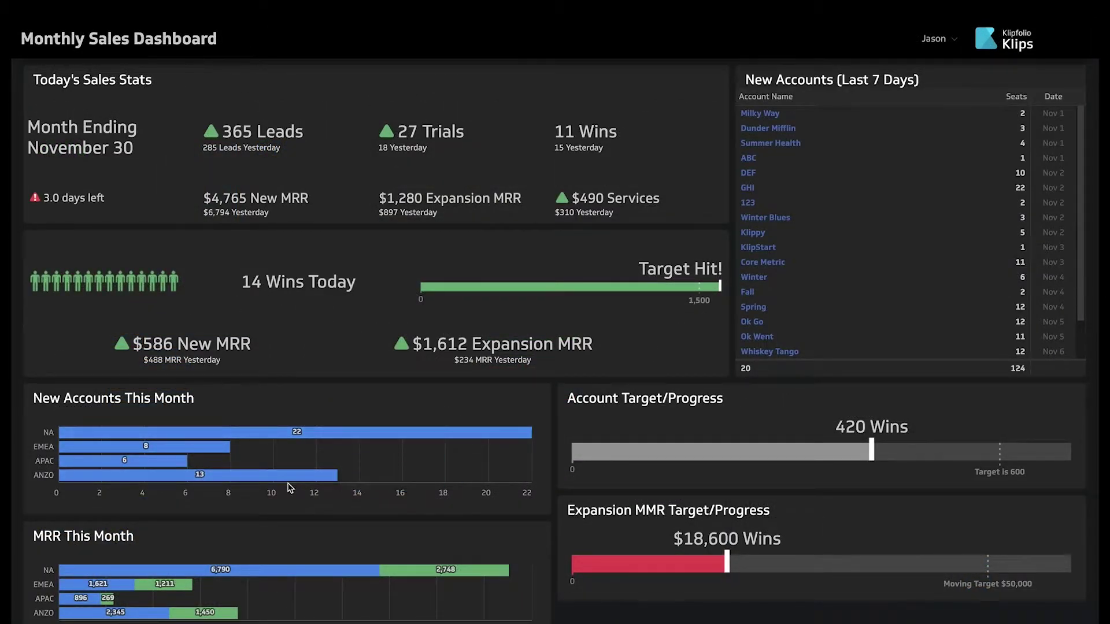
{"action": "scroll", "coordinate": [783, 292], "scroll_direction": "down", "scroll_amount": 2}
{"action": "scroll", "coordinate": [782, 292], "scroll_direction": "up", "scroll_amount": 2}
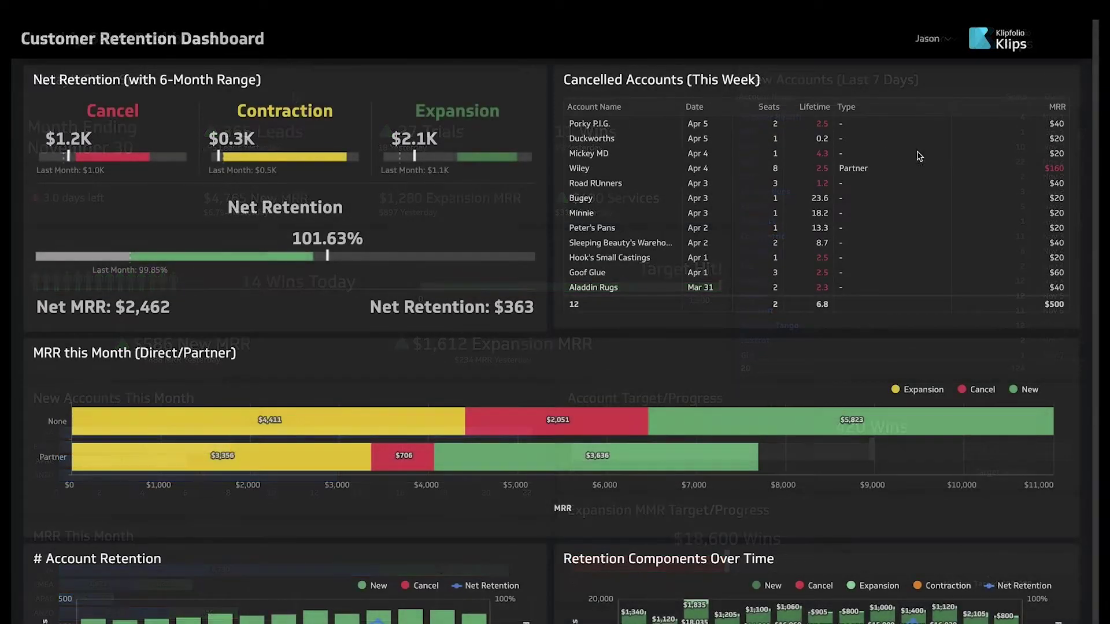
{"action": "scroll", "coordinate": [920, 156], "scroll_direction": "down", "scroll_amount": 1}
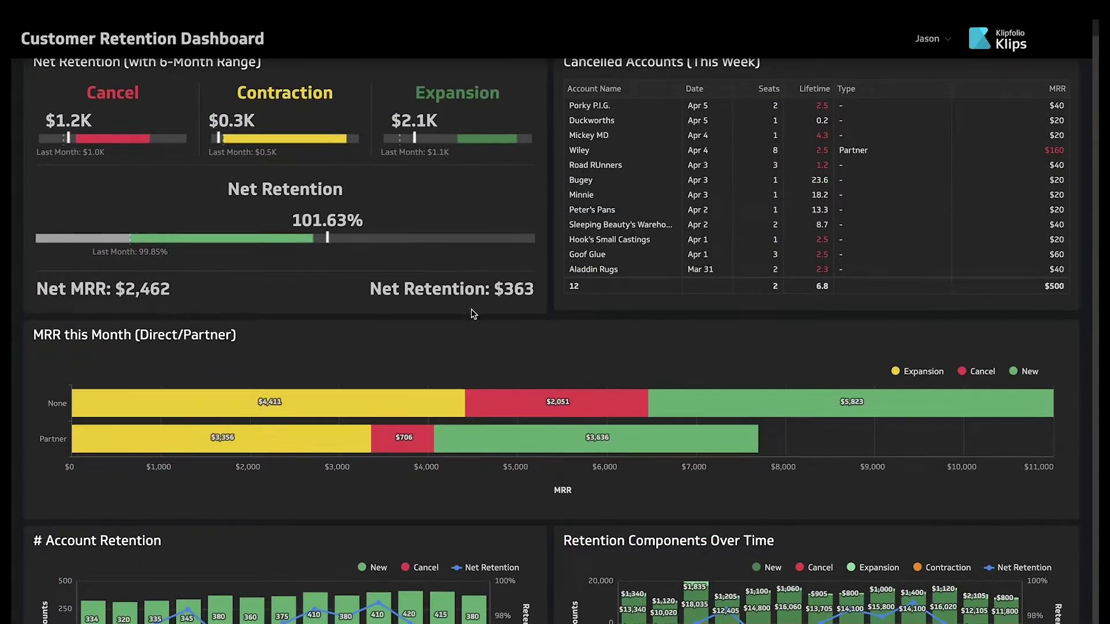
{"action": "scroll", "coordinate": [919, 408], "scroll_direction": "down", "scroll_amount": 1}
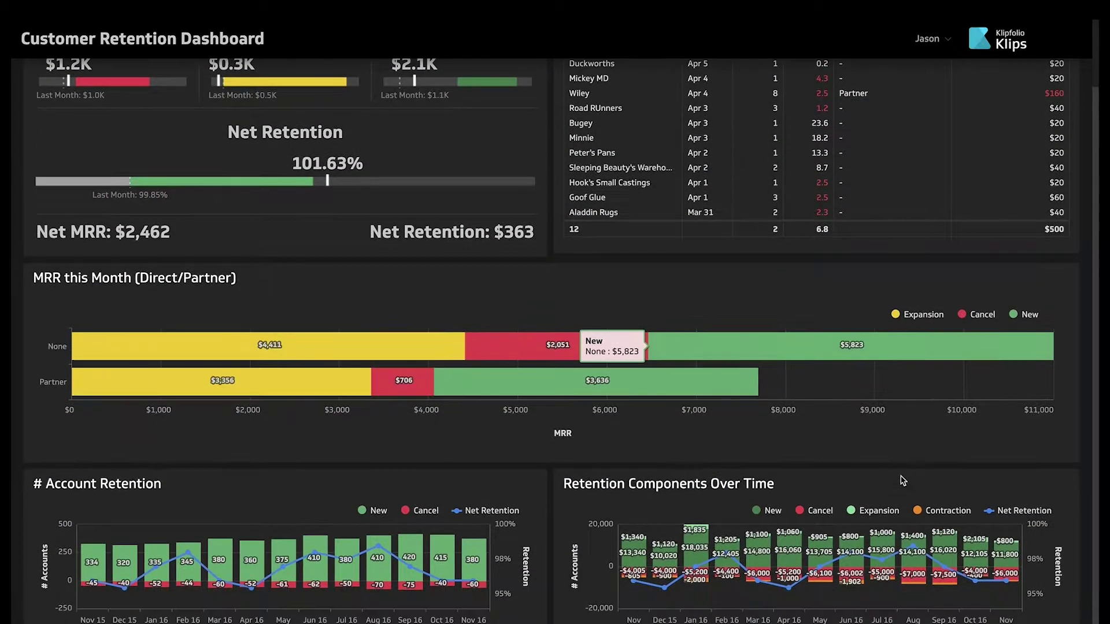
Turn off the Cancel and Contraction legend items in Retention Components
{"action": "left_click", "coordinate": [816, 510]}
{"action": "left_click", "coordinate": [943, 511]}
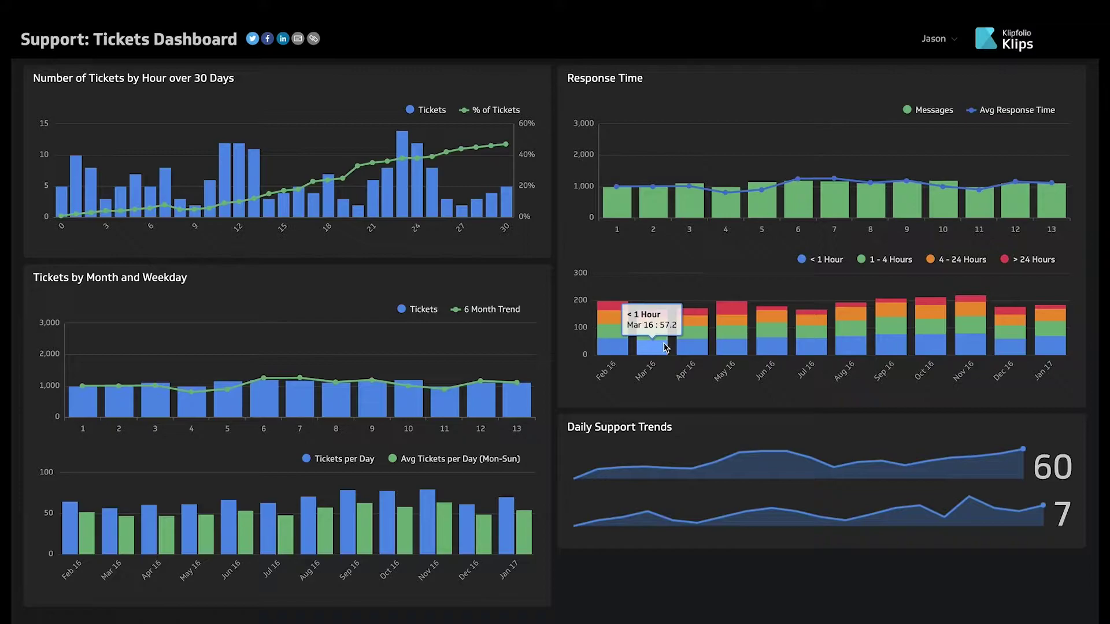
Turn off the '< 1 Hour' and '1 - 4 Hours' response-time legend items
{"action": "left_click", "coordinate": [828, 259]}
{"action": "left_click", "coordinate": [889, 259]}
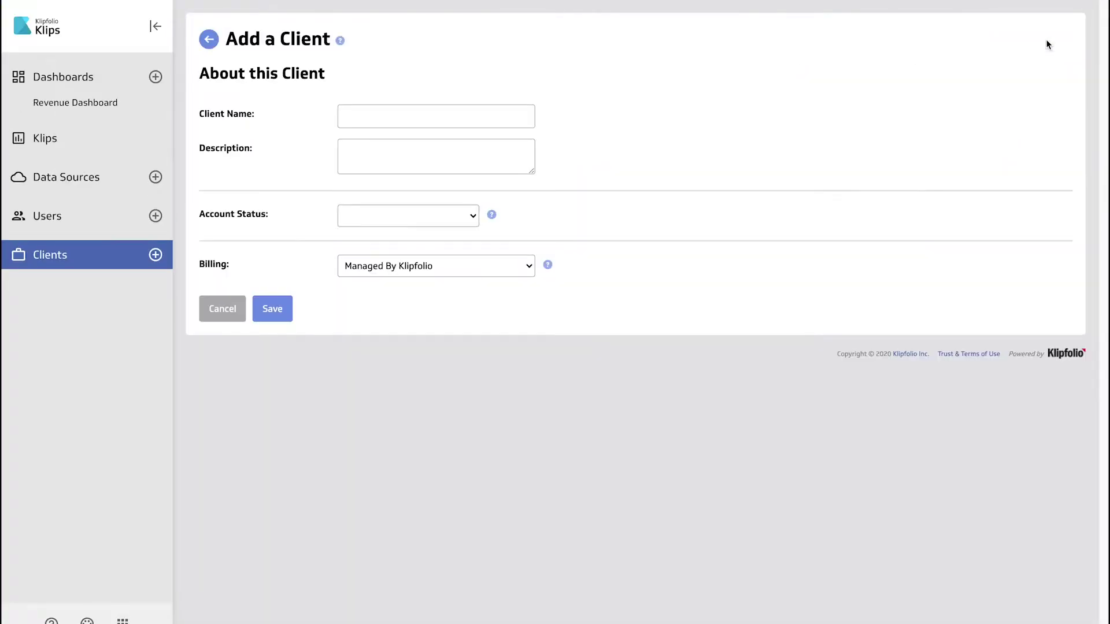
{"action": "type", "text": "Valuesoft"}
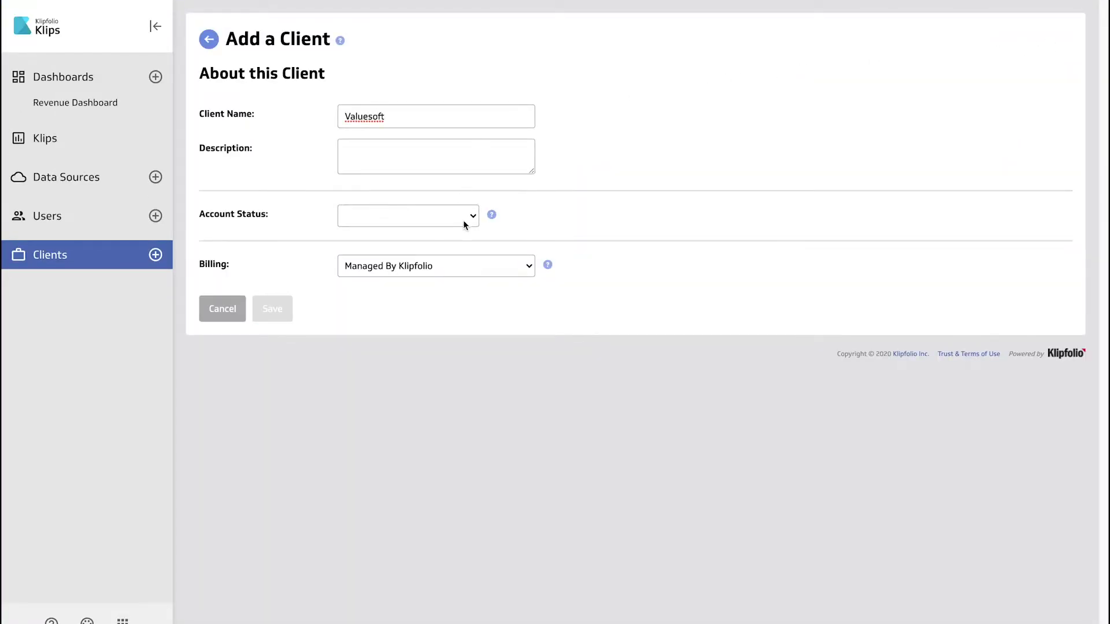
Set the Valuesoft client's Account Status to Active
{"action": "left_click", "coordinate": [464, 217]}
{"action": "left_click", "coordinate": [407, 250]}
{"action": "scroll", "coordinate": [544, 325], "scroll_direction": "down", "scroll_amount": 2}
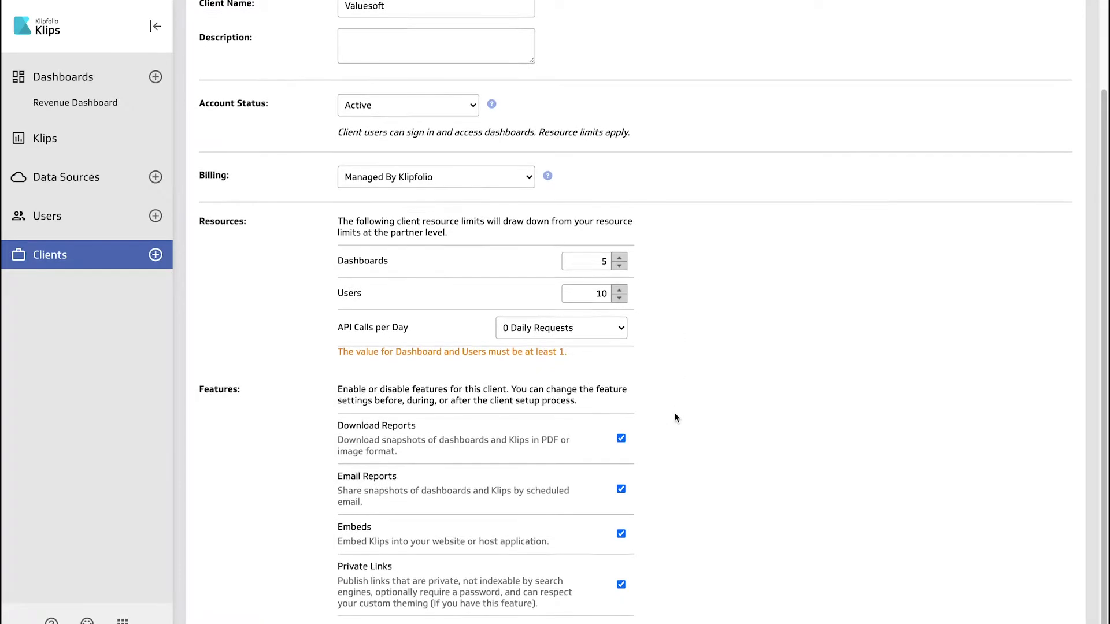
{"action": "scroll", "coordinate": [674, 416], "scroll_direction": "down", "scroll_amount": 2}
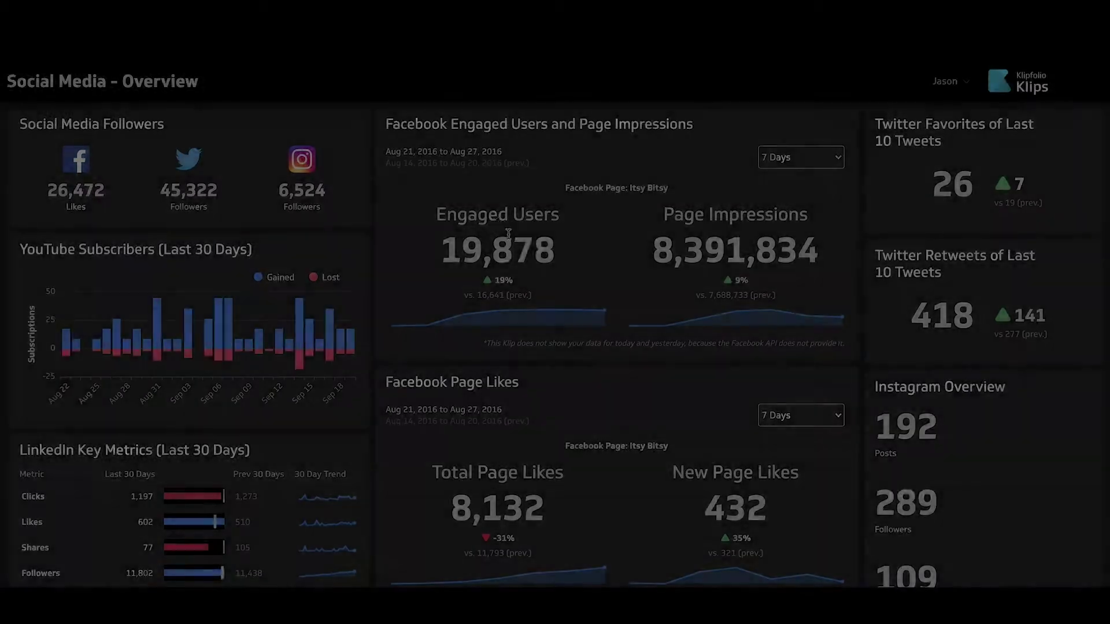
{"action": "scroll", "coordinate": [556, 317], "scroll_direction": "down", "scroll_amount": 3}
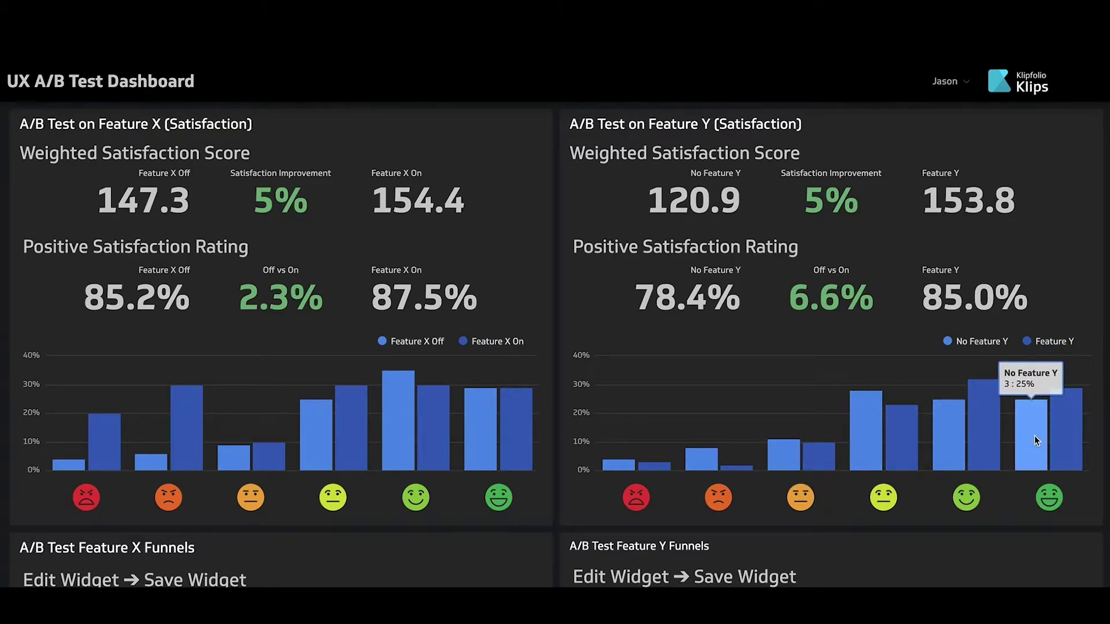
{"action": "scroll", "coordinate": [1034, 435], "scroll_direction": "down", "scroll_amount": 3}
{"action": "scroll", "coordinate": [1034, 436], "scroll_direction": "down", "scroll_amount": 3}
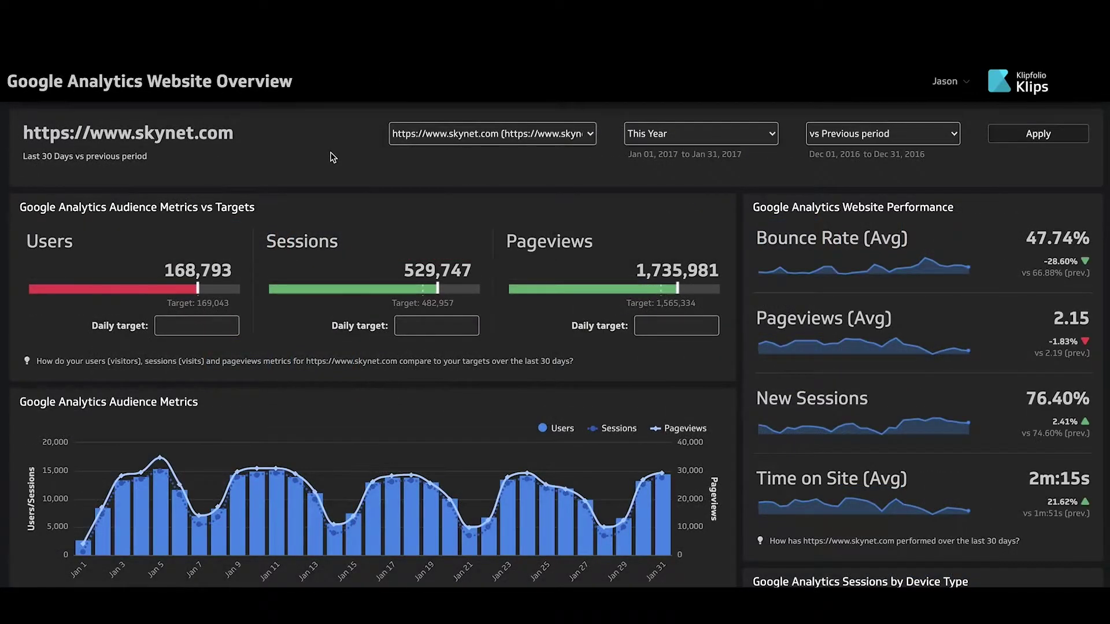
{"action": "scroll", "coordinate": [330, 157], "scroll_direction": "down", "scroll_amount": 3}
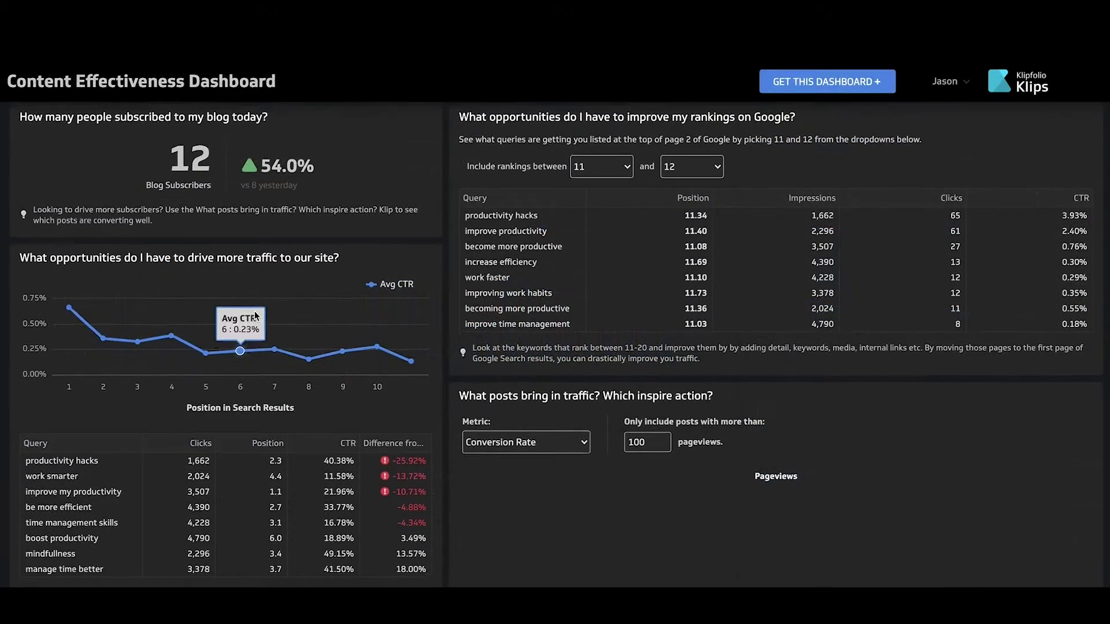
{"action": "scroll", "coordinate": [365, 397], "scroll_direction": "down", "scroll_amount": 1}
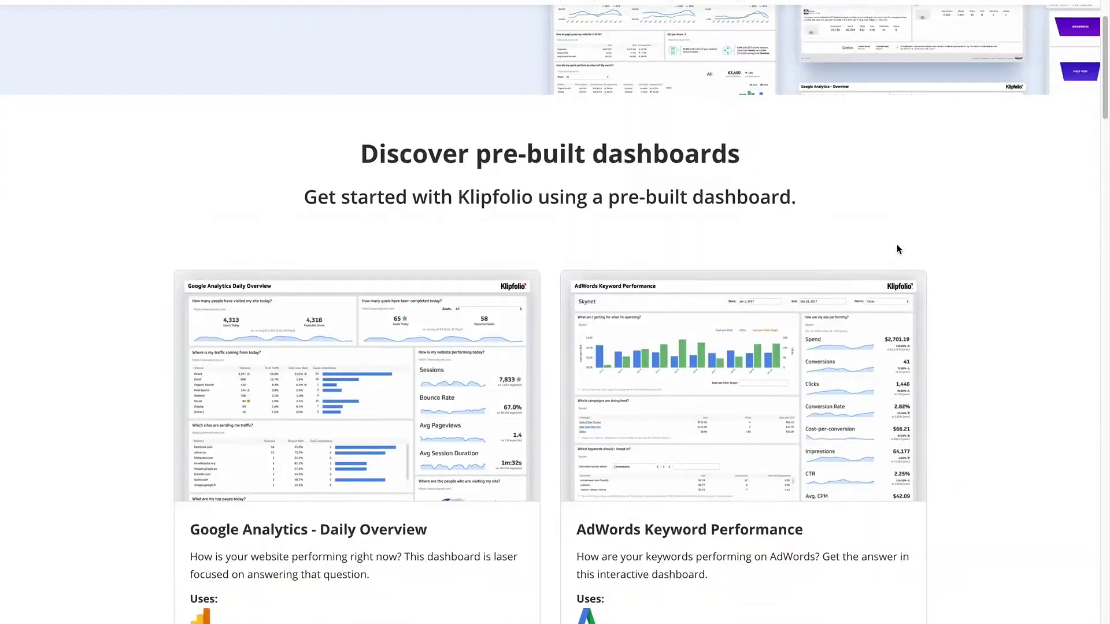
{"action": "scroll", "coordinate": [896, 244], "scroll_direction": "down", "scroll_amount": 5}
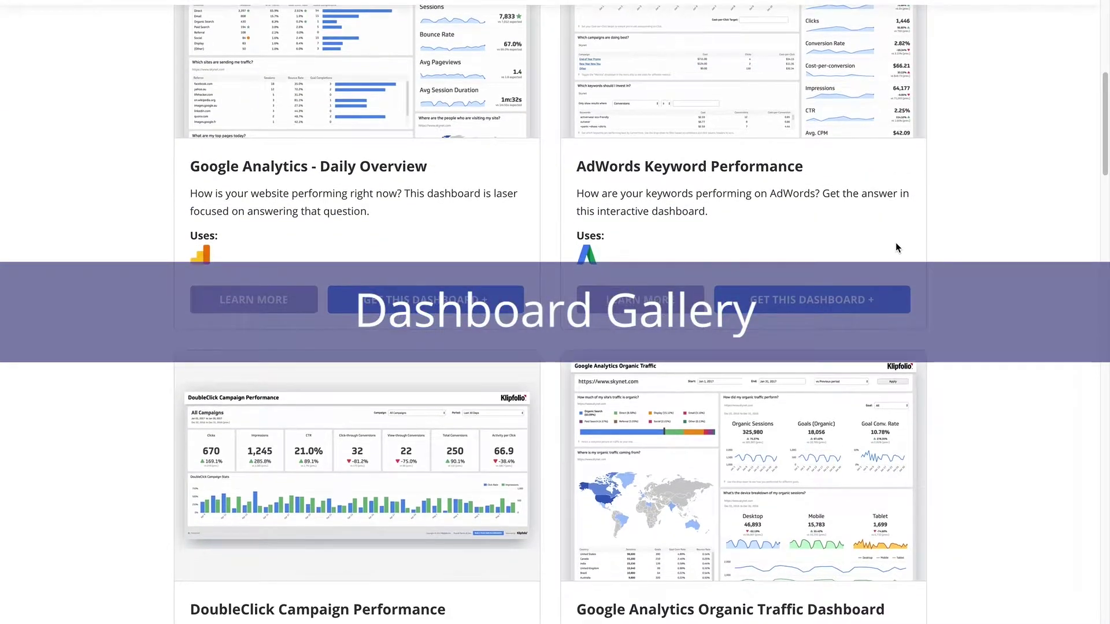
Get the AdWords Keyword Performance dashboard from the pre-built dashboards gallery
{"action": "left_click", "coordinate": [833, 312]}
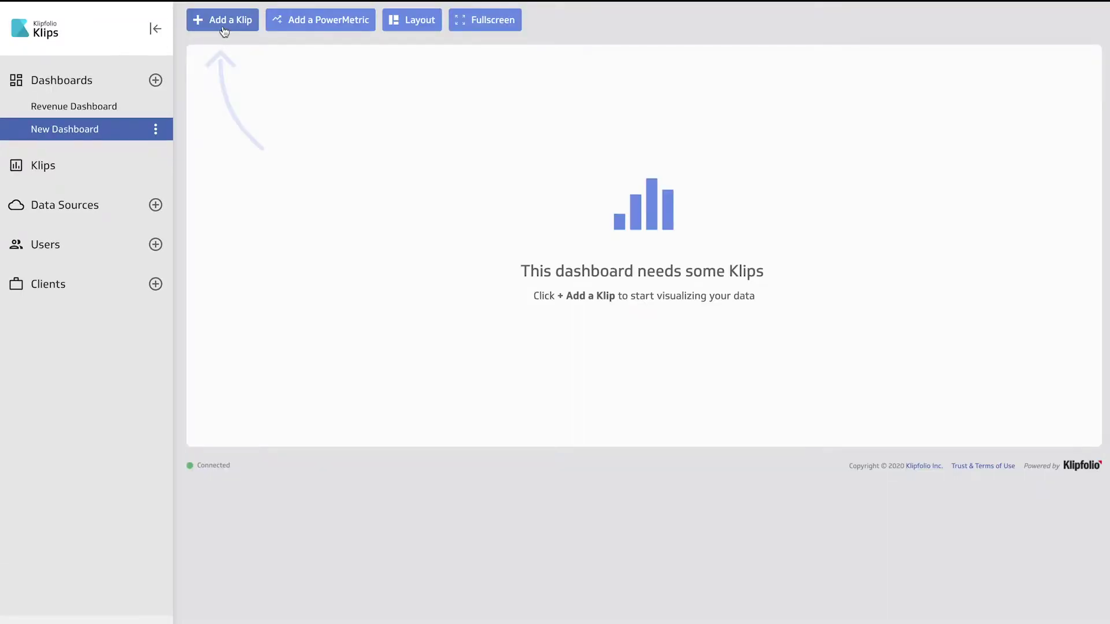
Add the HubSpot Klips, including Hubspot Lead Lifecycle, from the Klip Gallery to New Dashboard
{"action": "left_click", "coordinate": [223, 22]}
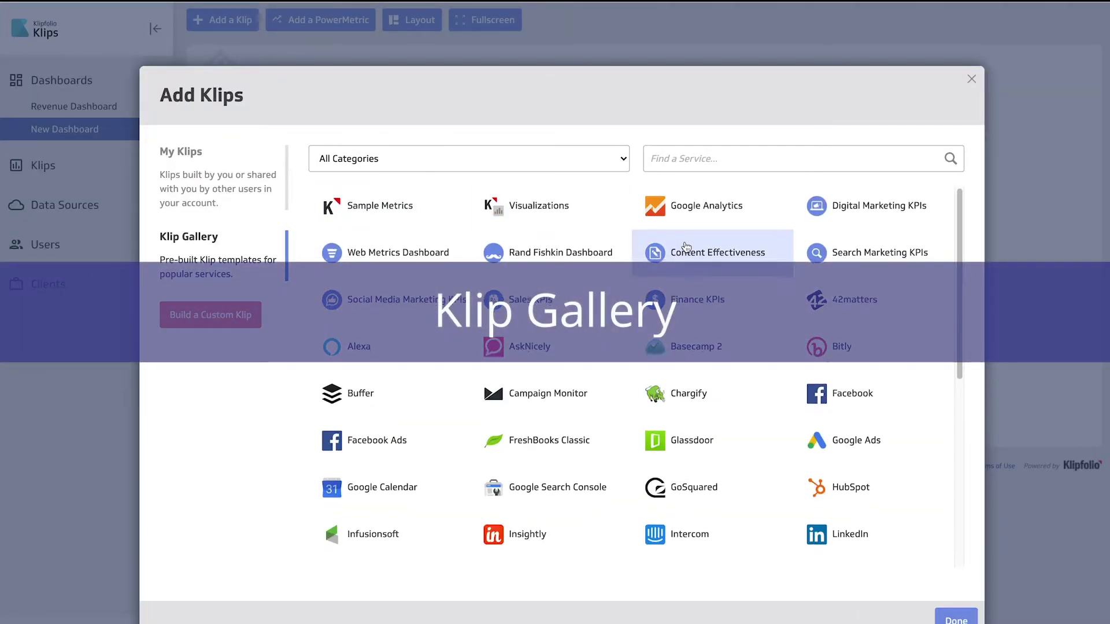
{"action": "scroll", "coordinate": [685, 249], "scroll_direction": "down", "scroll_amount": 2}
{"action": "scroll", "coordinate": [711, 269], "scroll_direction": "down", "scroll_amount": 1}
{"action": "scroll", "coordinate": [737, 295], "scroll_direction": "down", "scroll_amount": 1}
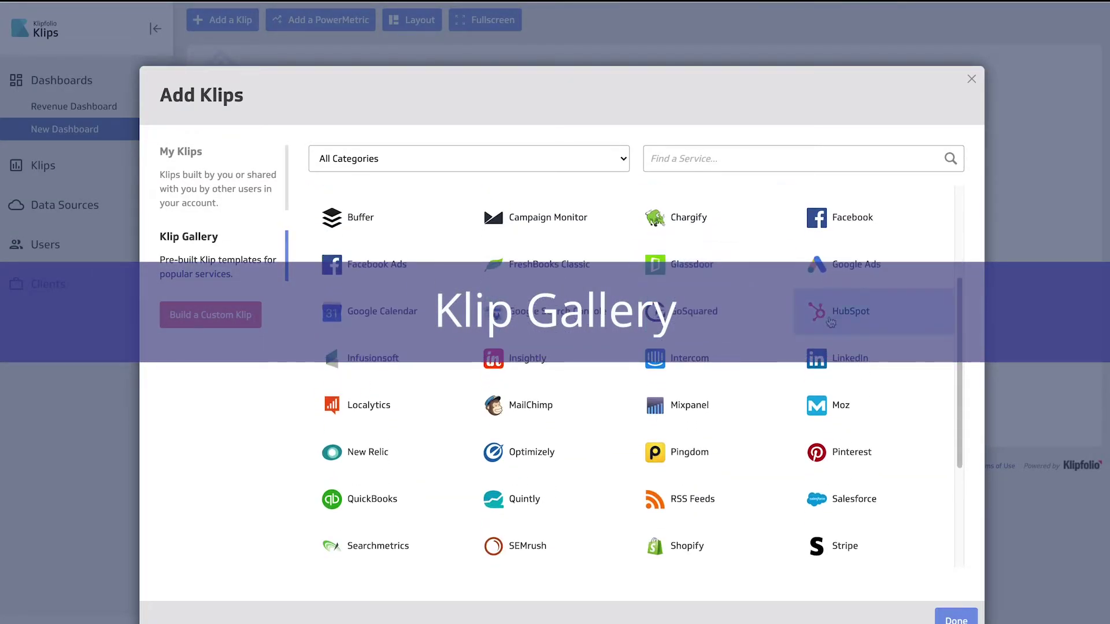
{"action": "left_click", "coordinate": [829, 314]}
{"action": "left_click_drag", "start_coordinate": [958, 238], "coordinate": [964, 310]}
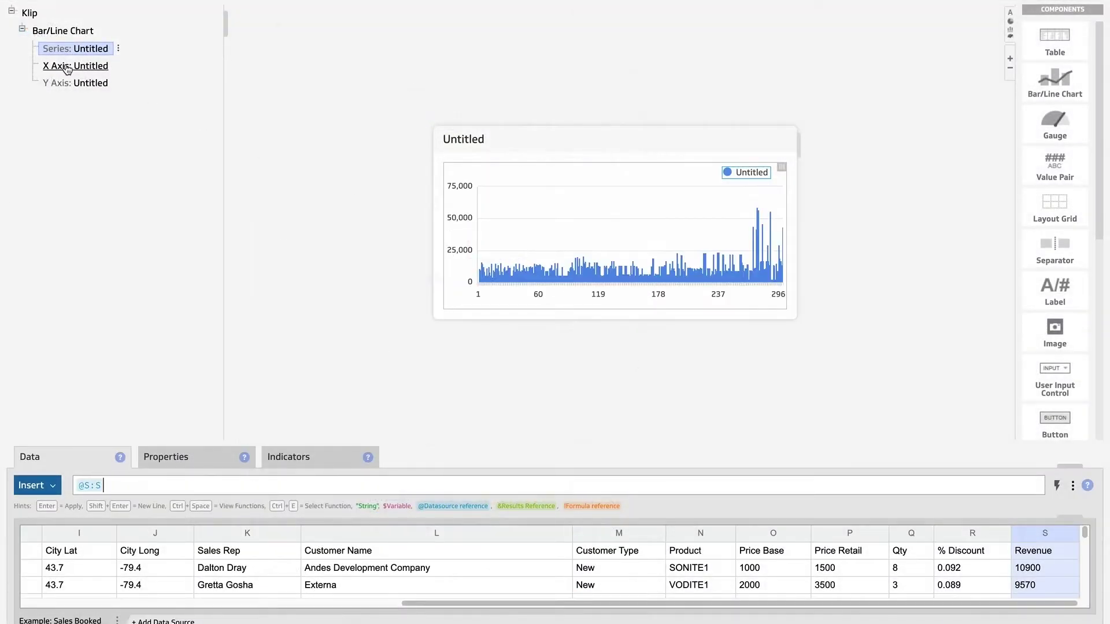
{"action": "left_click", "coordinate": [67, 70]}
Set the X Axis data to the column D months (@D:D)
{"action": "left_click_drag", "start_coordinate": [606, 604], "coordinate": [229, 604]}
{"action": "left_click", "coordinate": [250, 551]}
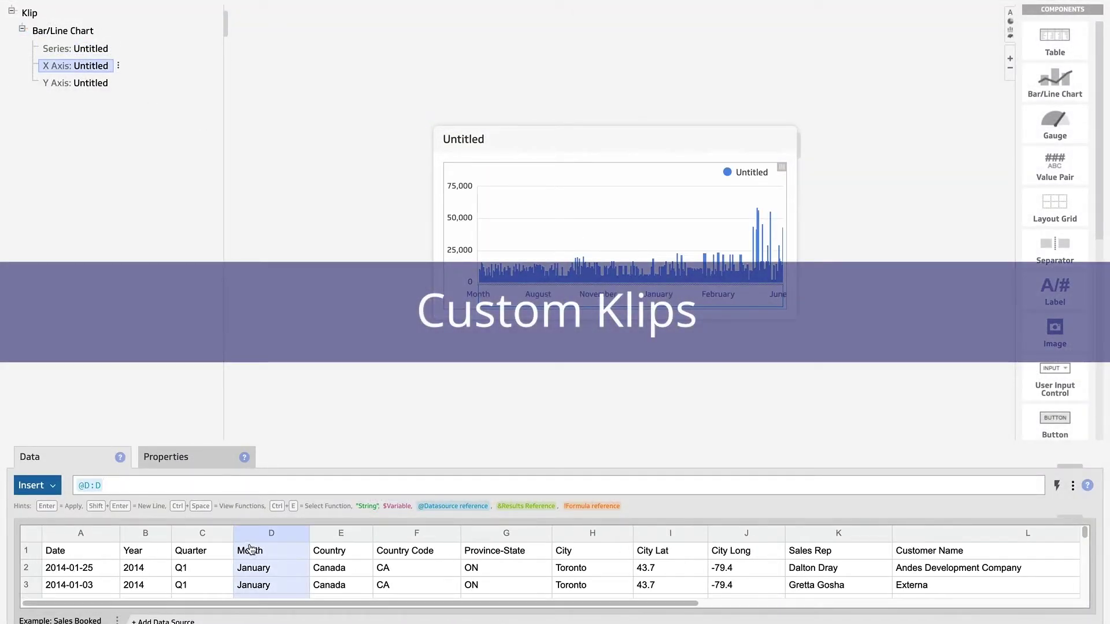
{"action": "left_click", "coordinate": [163, 460]}
Format the chart series as currency and change it from bars to a line
{"action": "left_click", "coordinate": [75, 50]}
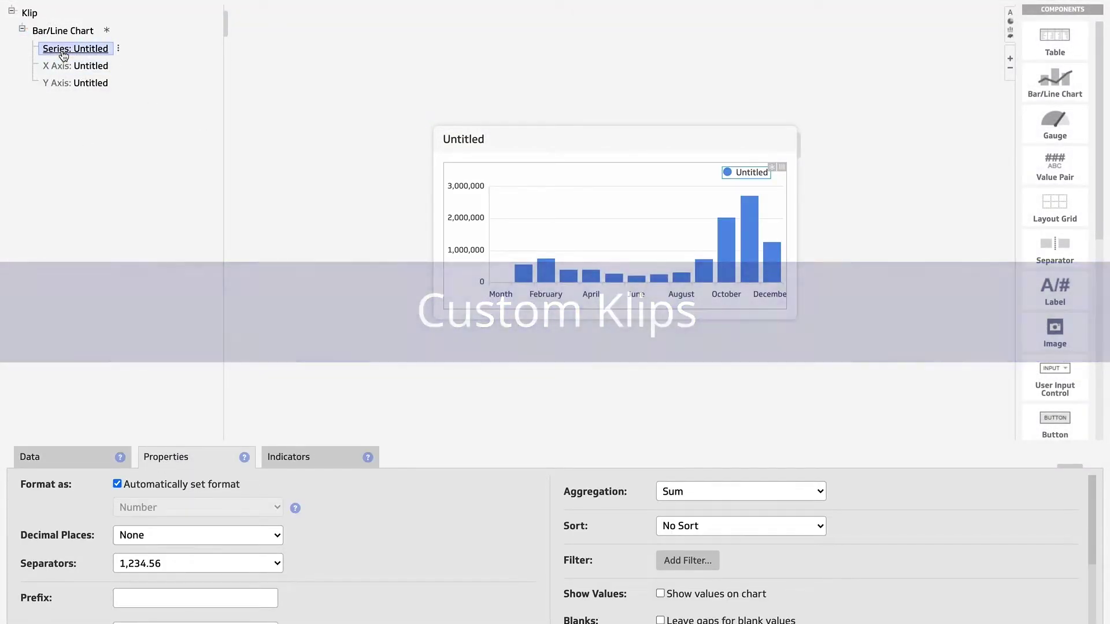
{"action": "left_click", "coordinate": [175, 505]}
{"action": "scroll", "coordinate": [439, 540], "scroll_direction": "down", "scroll_amount": 3}
{"action": "left_click", "coordinate": [145, 579]}
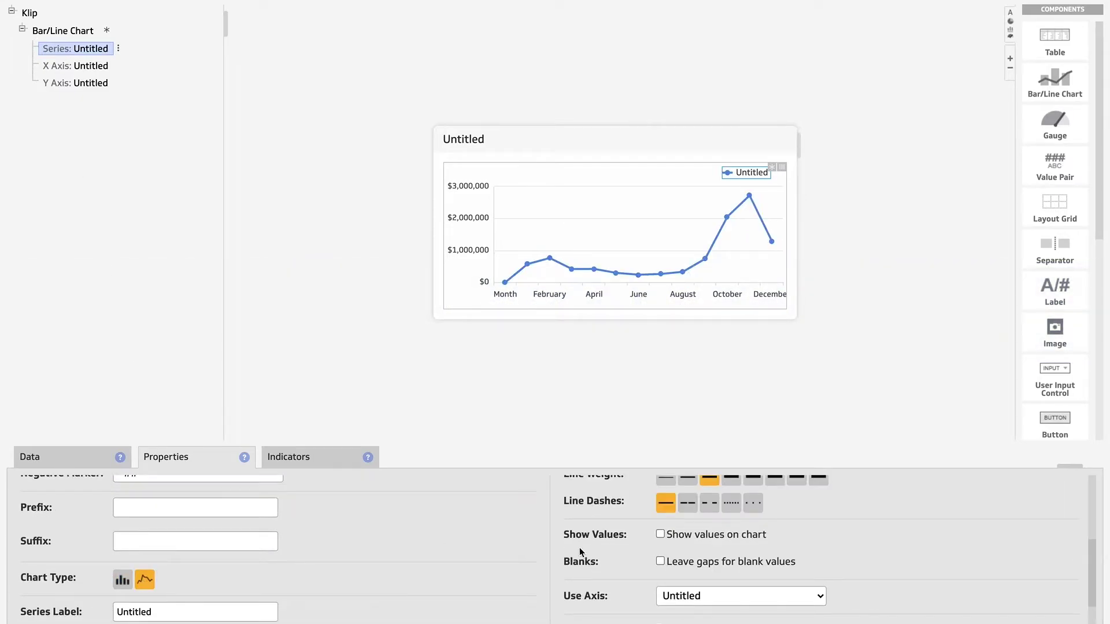
{"action": "scroll", "coordinate": [579, 547], "scroll_direction": "up", "scroll_amount": 2}
{"action": "scroll", "coordinate": [690, 542], "scroll_direction": "up", "scroll_amount": 2}
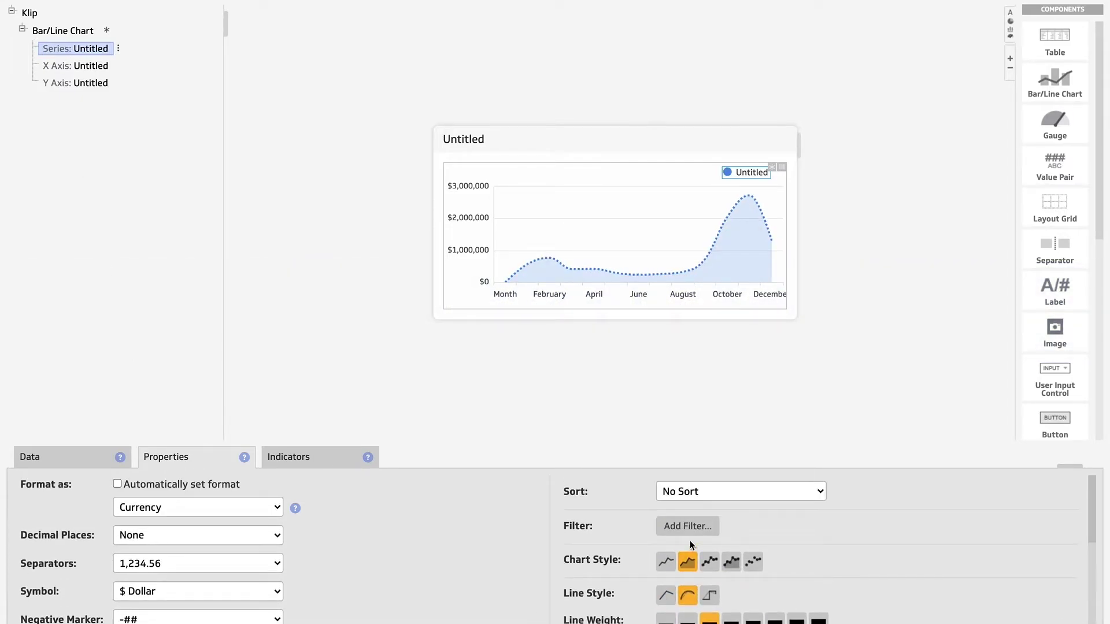
{"action": "left_click", "coordinate": [458, 145]}
{"action": "left_click", "coordinate": [765, 173]}
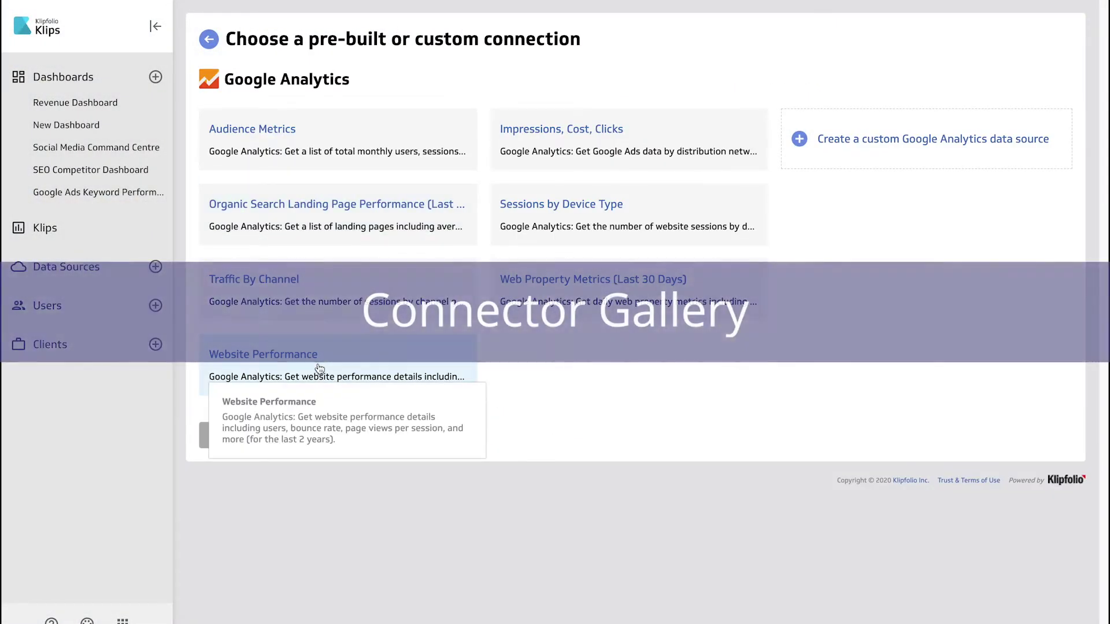
Connect Website Performance with the existing Google account, grant access, and save the data source
{"action": "left_click", "coordinate": [319, 369]}
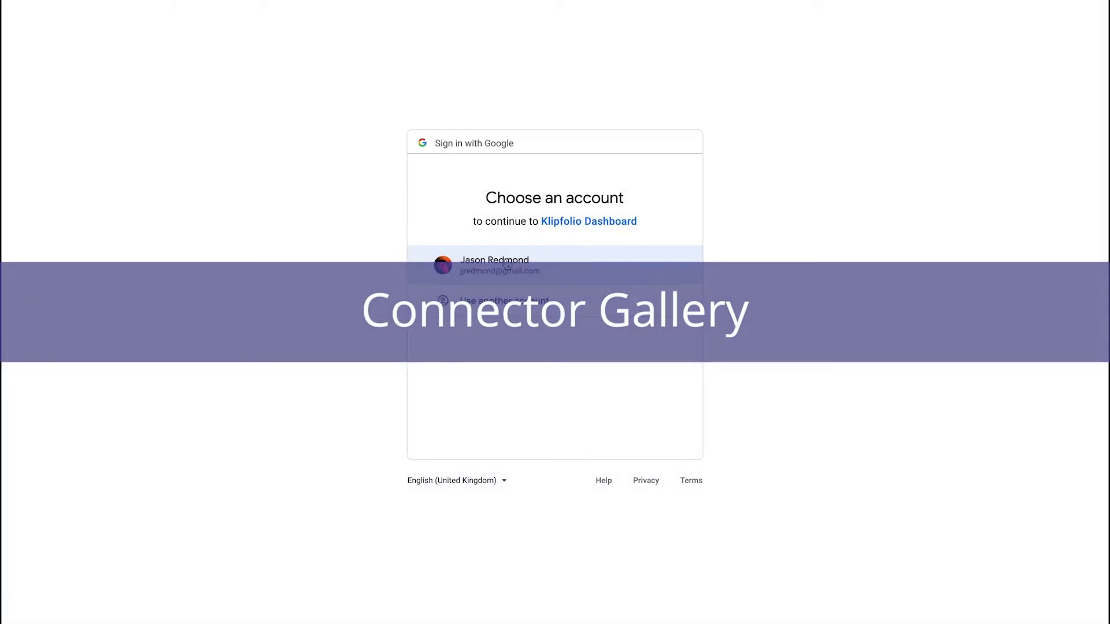
{"action": "left_click", "coordinate": [506, 264]}
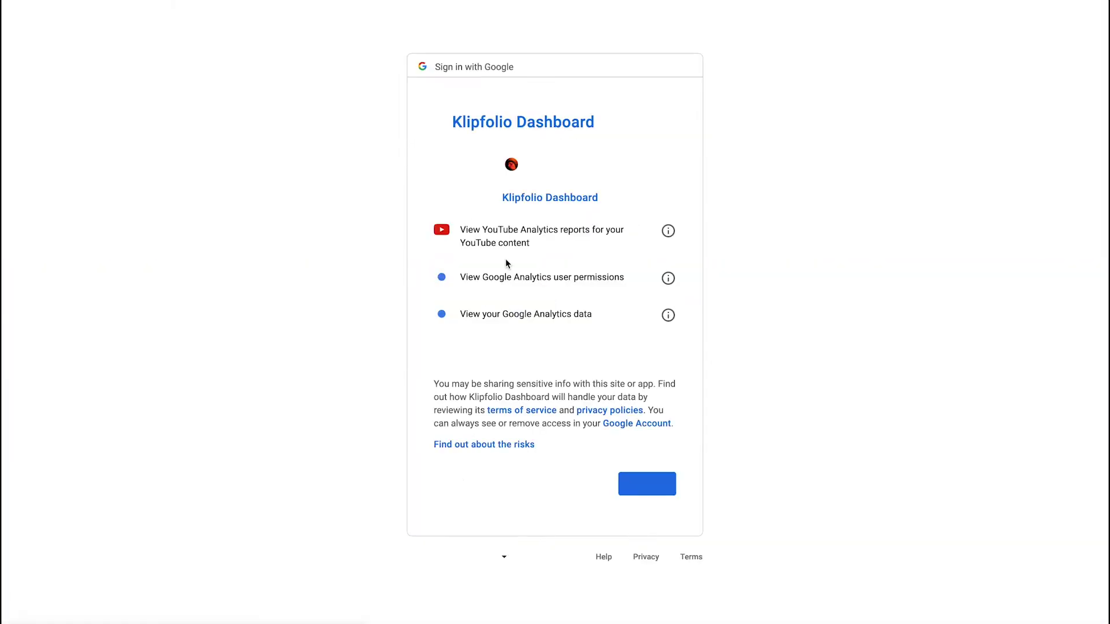
{"action": "left_click", "coordinate": [663, 493]}
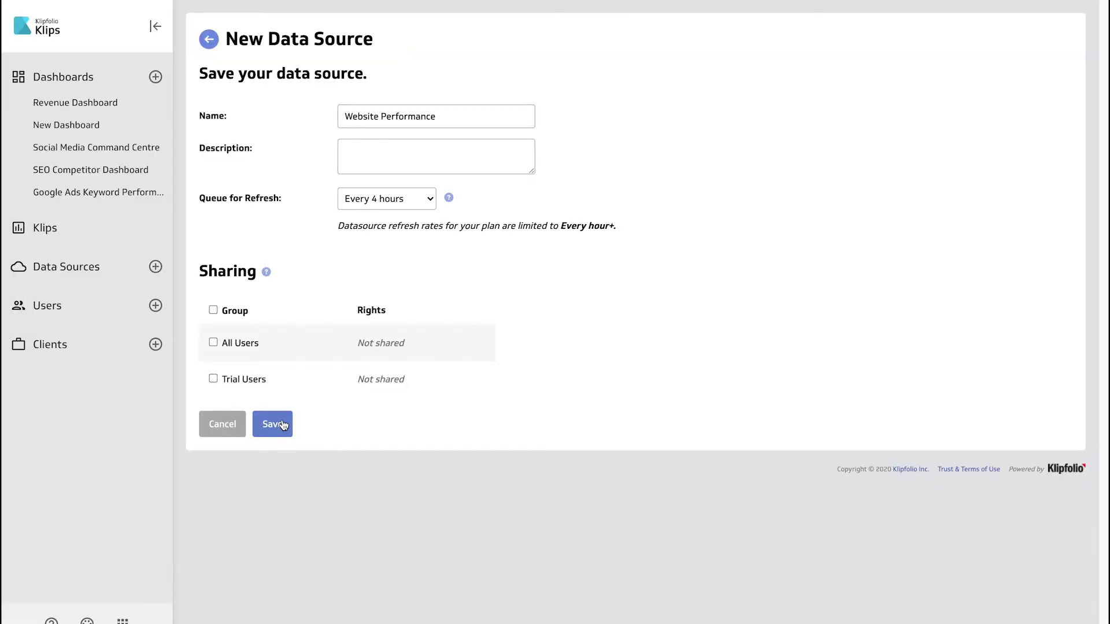
{"action": "left_click", "coordinate": [283, 424]}
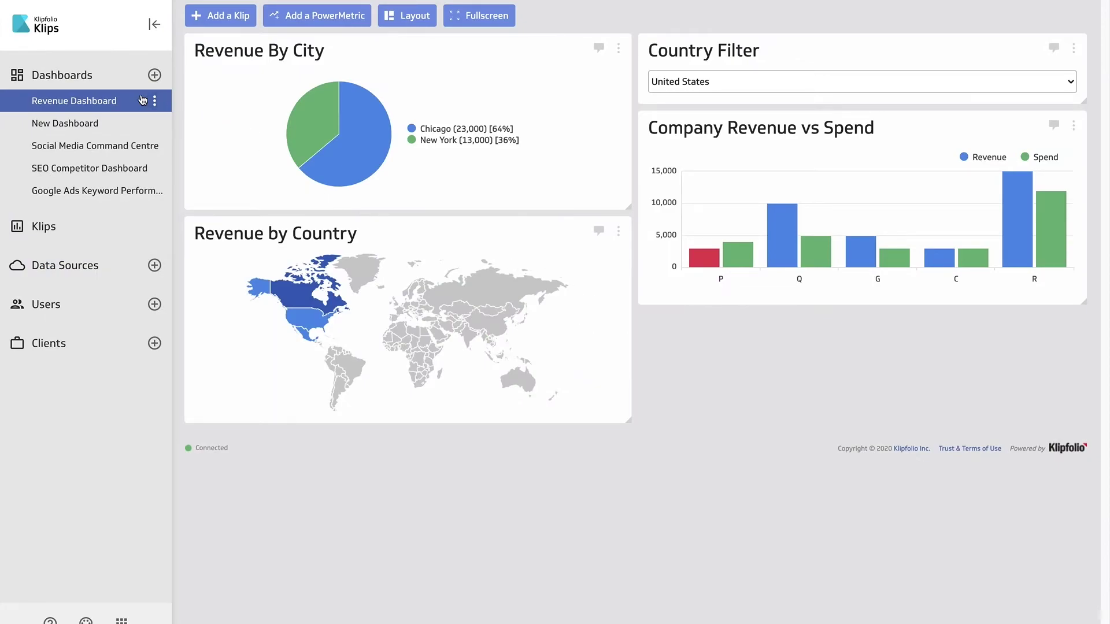
{"action": "left_click", "coordinate": [154, 102]}
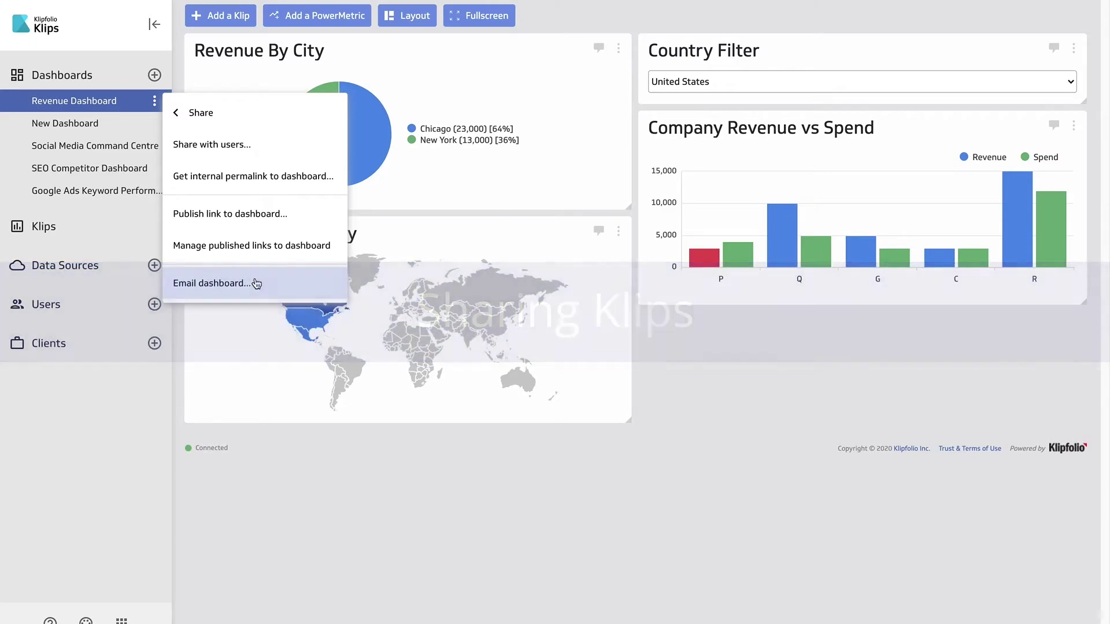
Publish a Dark-themed Revenue Dashboard link viewable by anyone with the link and password
{"action": "left_click", "coordinate": [259, 214]}
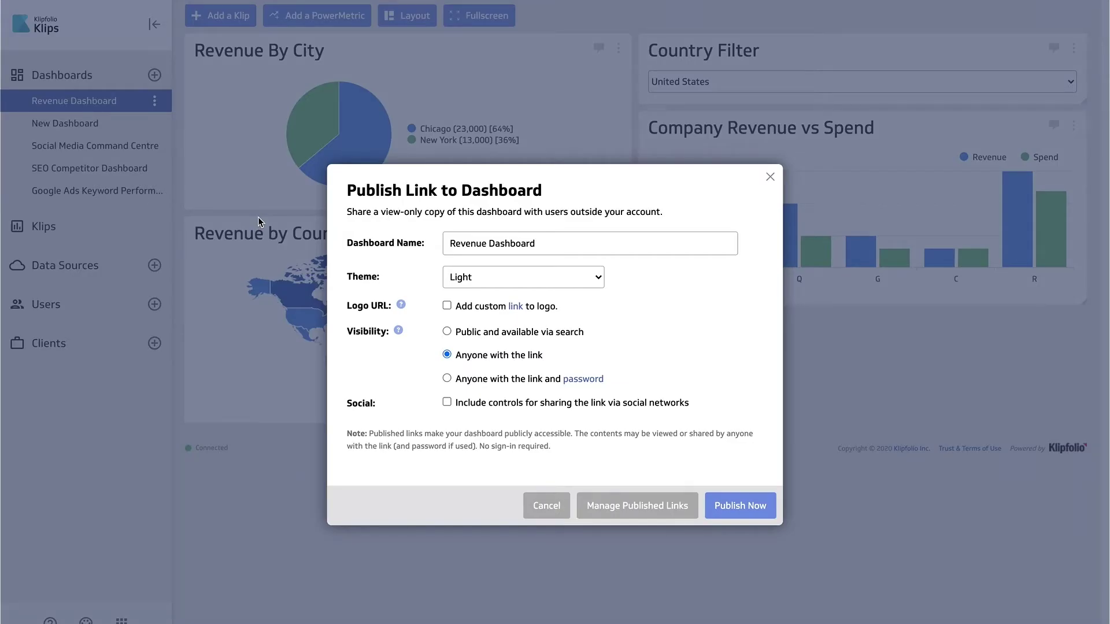
{"action": "left_click", "coordinate": [517, 291]}
{"action": "left_click", "coordinate": [509, 385]}
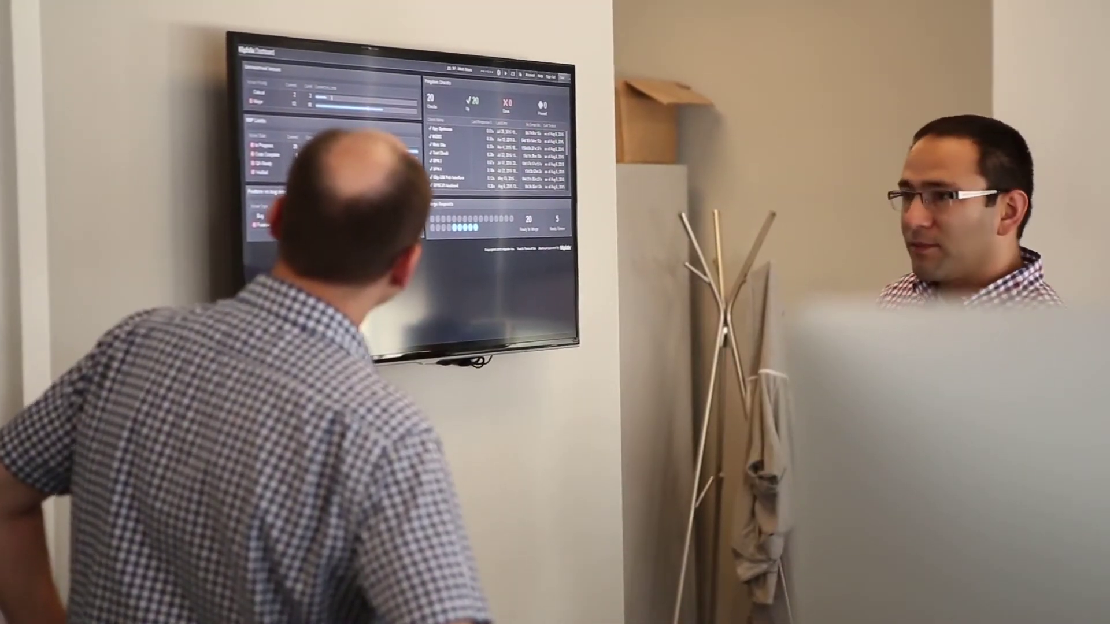